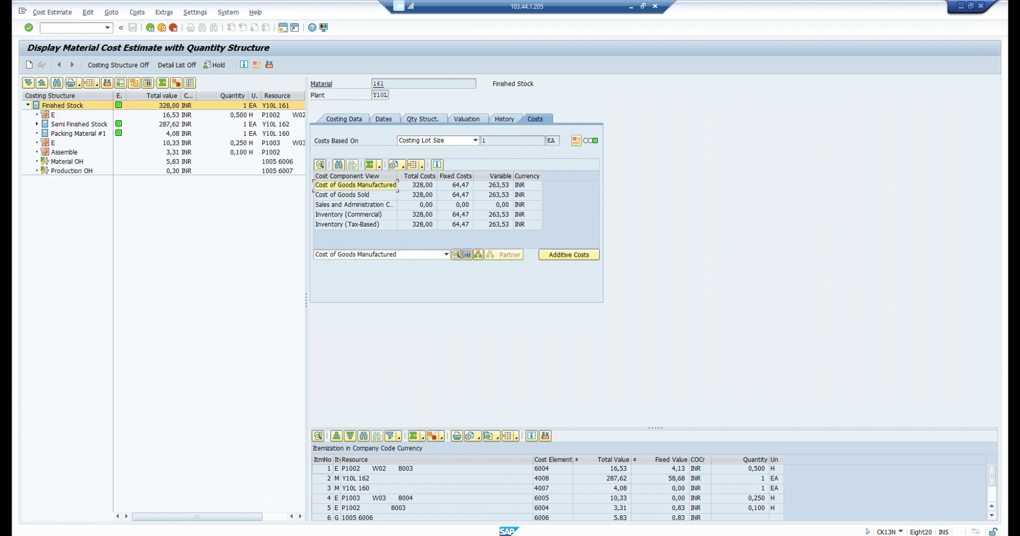
- Expand Semi Finished Stock in the widened costing structure and review the cost components for Cost of Goods Manufactured
{"action": "left_click", "coordinate": [36, 124]}
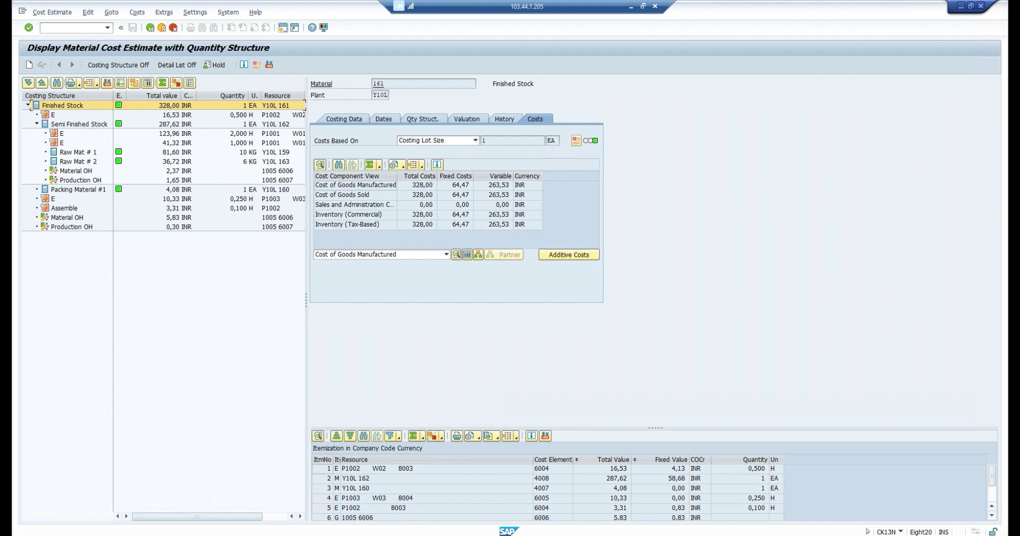
{"action": "left_click_drag", "start_coordinate": [306, 300], "coordinate": [392, 300]}
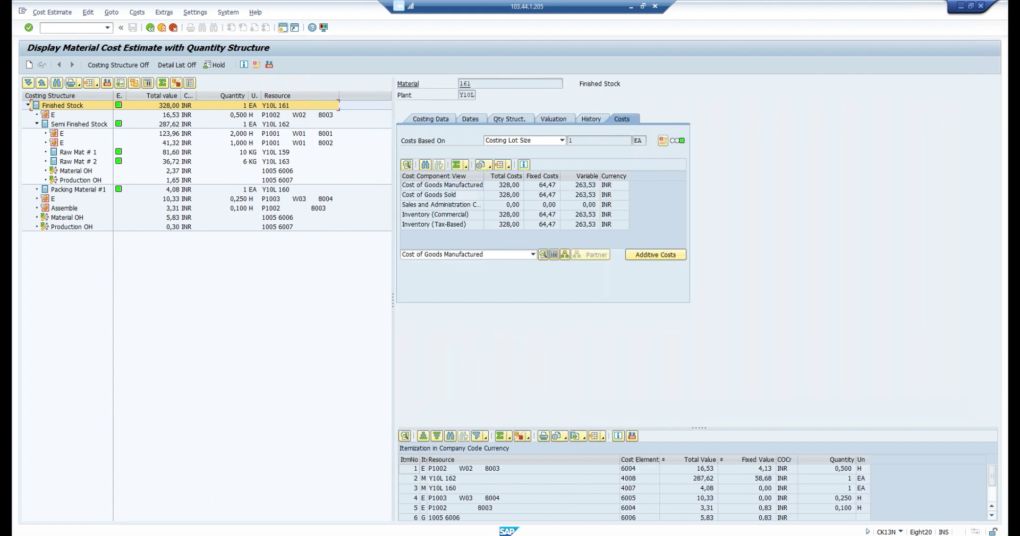
{"action": "double_click", "coordinate": [441, 185]}
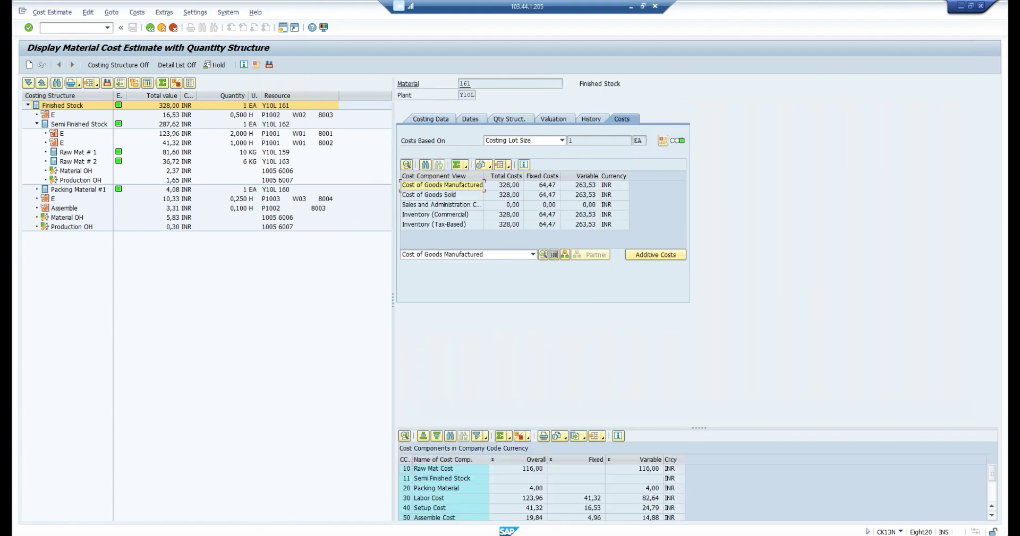
{"action": "left_click_drag", "start_coordinate": [991, 474], "coordinate": [991, 481]}
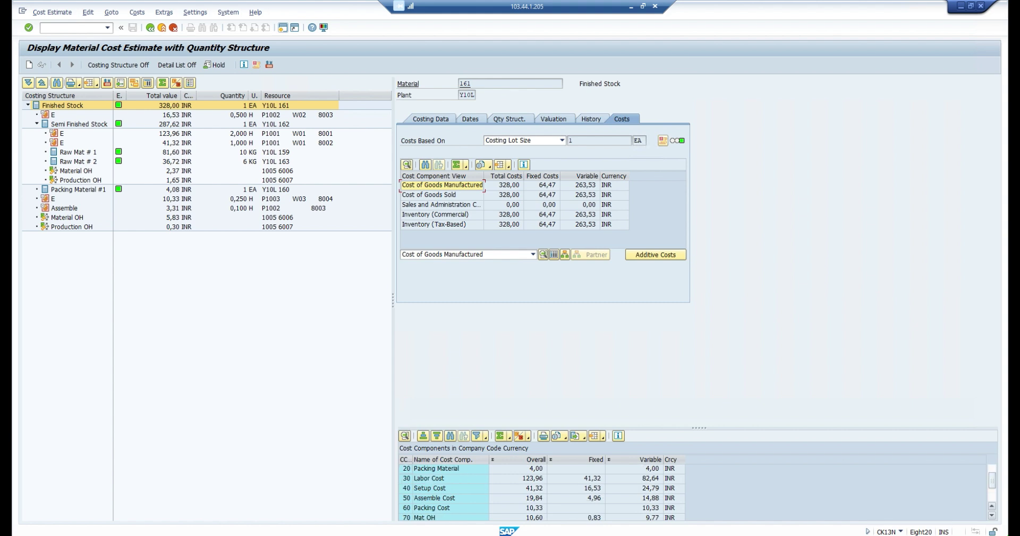
{"action": "scroll", "coordinate": [691, 494], "scroll_direction": "down", "scroll_amount": 1}
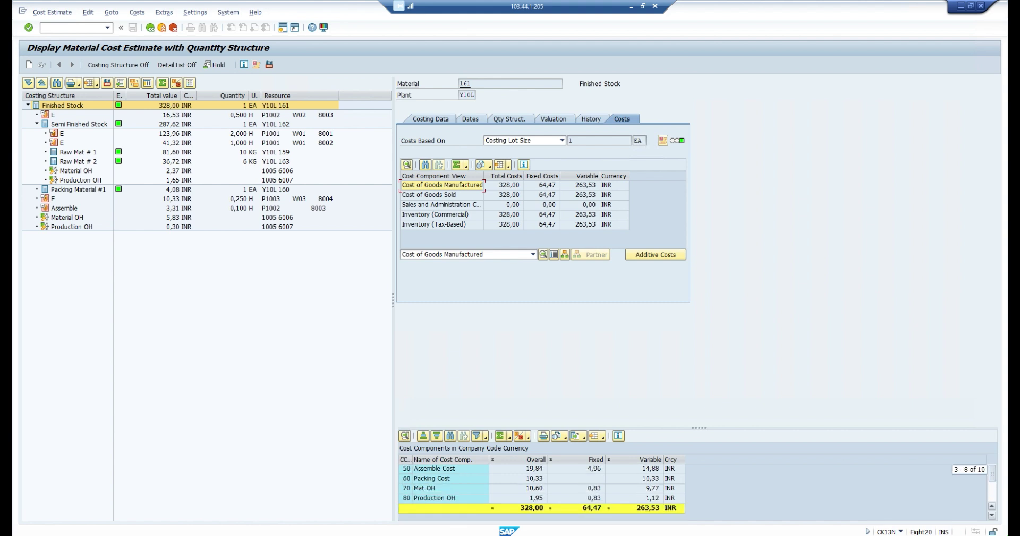
{"action": "scroll", "coordinate": [690, 494], "scroll_direction": "up", "scroll_amount": 2}
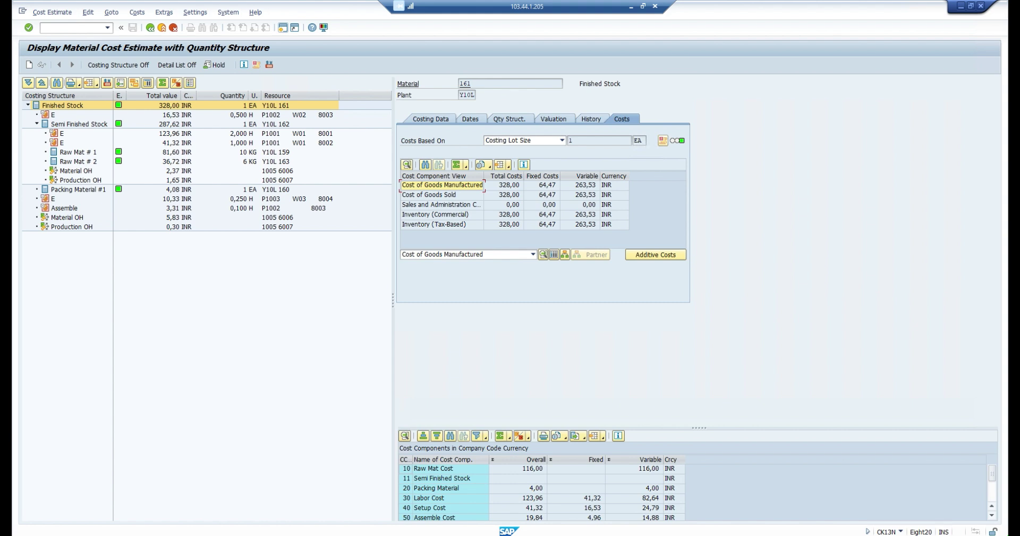
- View the estimate's costing data and its cost components as a list output, then return to the cost estimate
{"action": "left_click", "coordinate": [429, 119]}
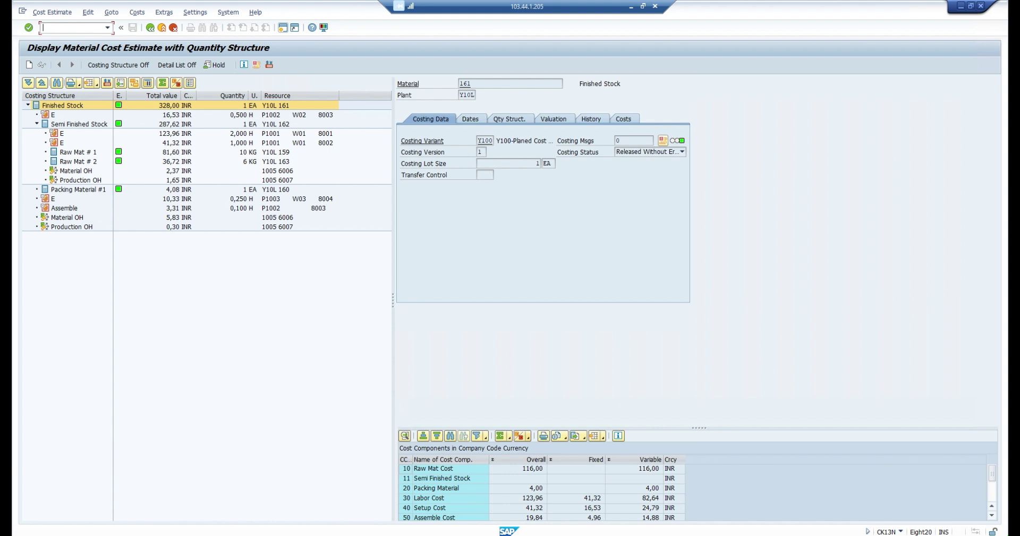
{"action": "left_click", "coordinate": [559, 436]}
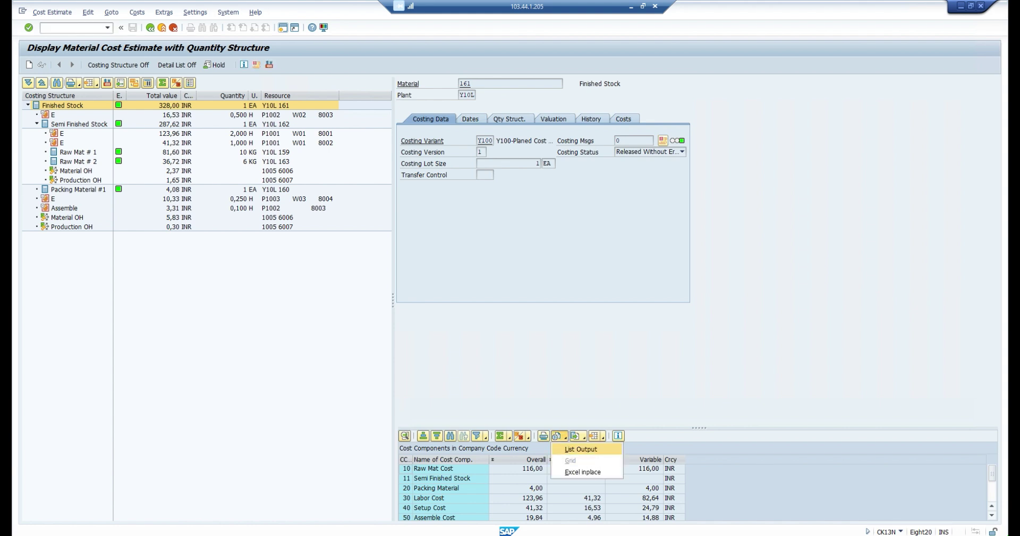
{"action": "left_click", "coordinate": [580, 449]}
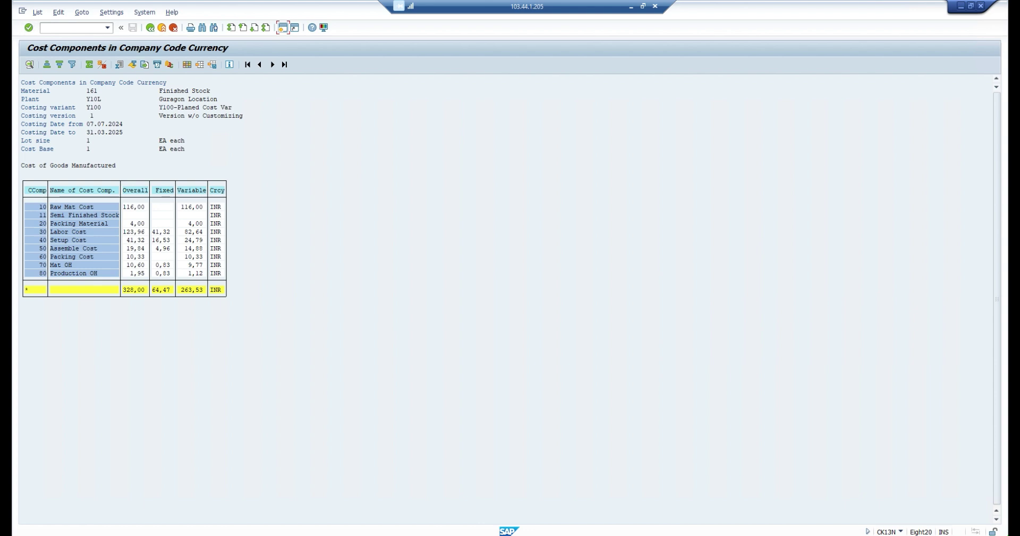
{"action": "left_click", "coordinate": [150, 28]}
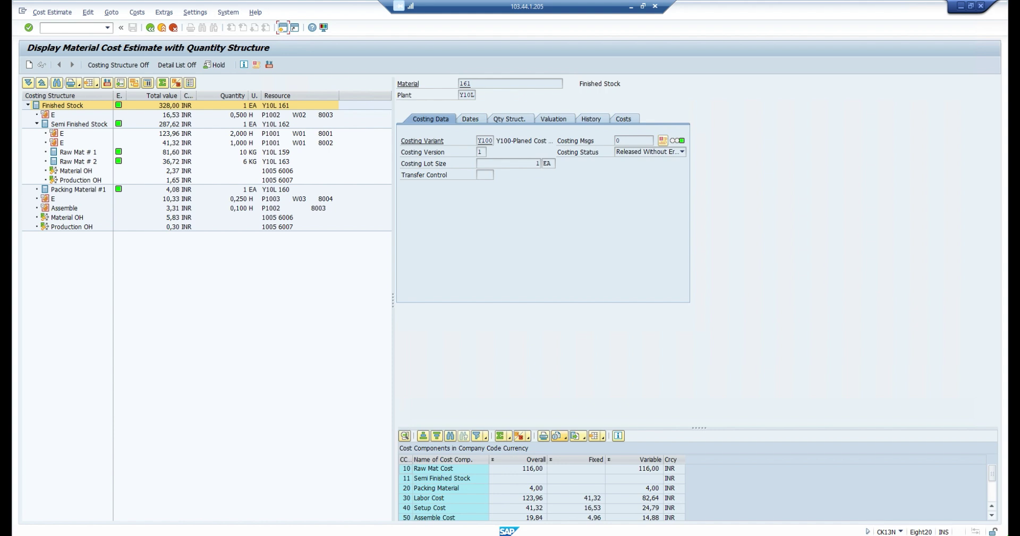
- Switch to the Finished Stock production order's display and open its cost analysis
{"action": "mouse_move", "coordinate": [345, 533]}
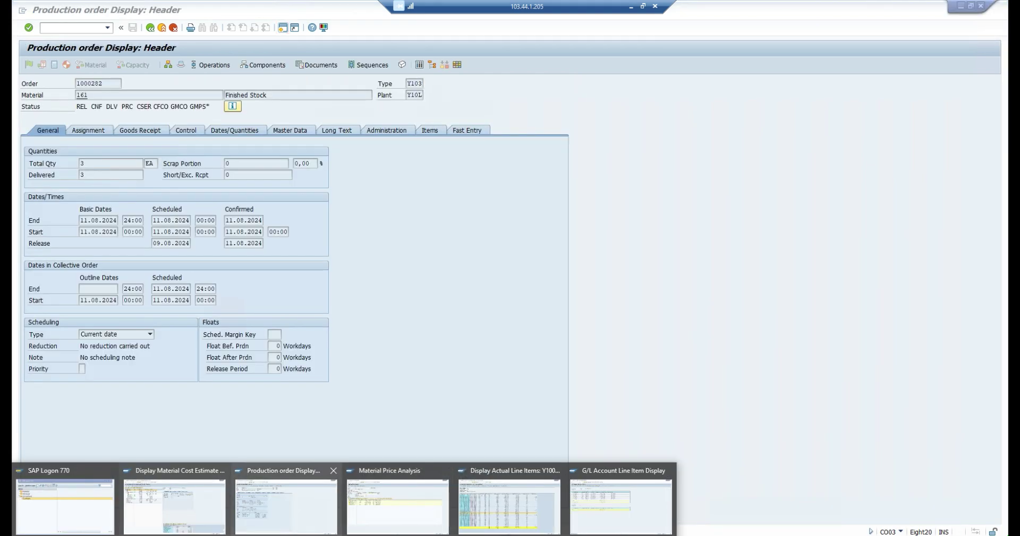
{"action": "left_click", "coordinate": [286, 504]}
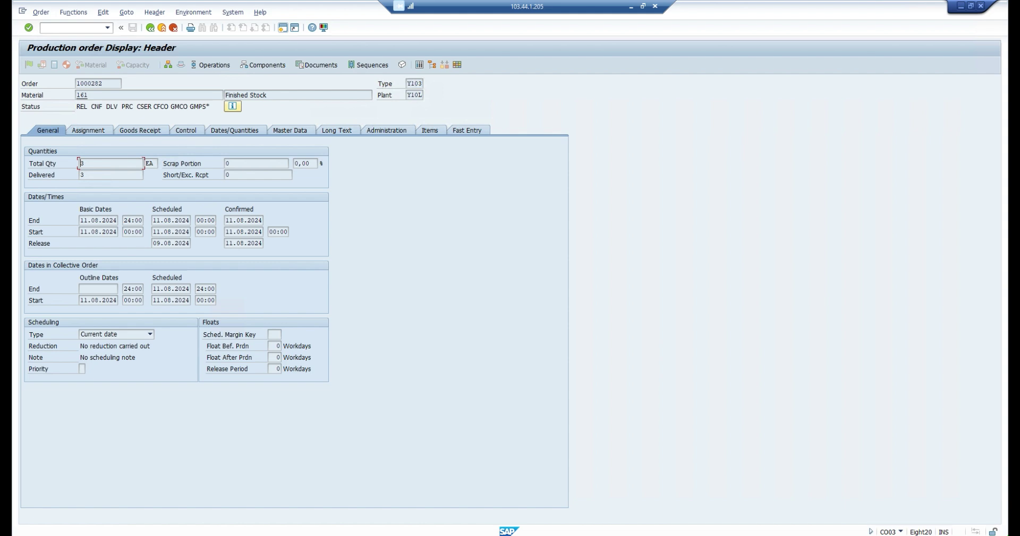
{"action": "left_click", "coordinate": [126, 12]}
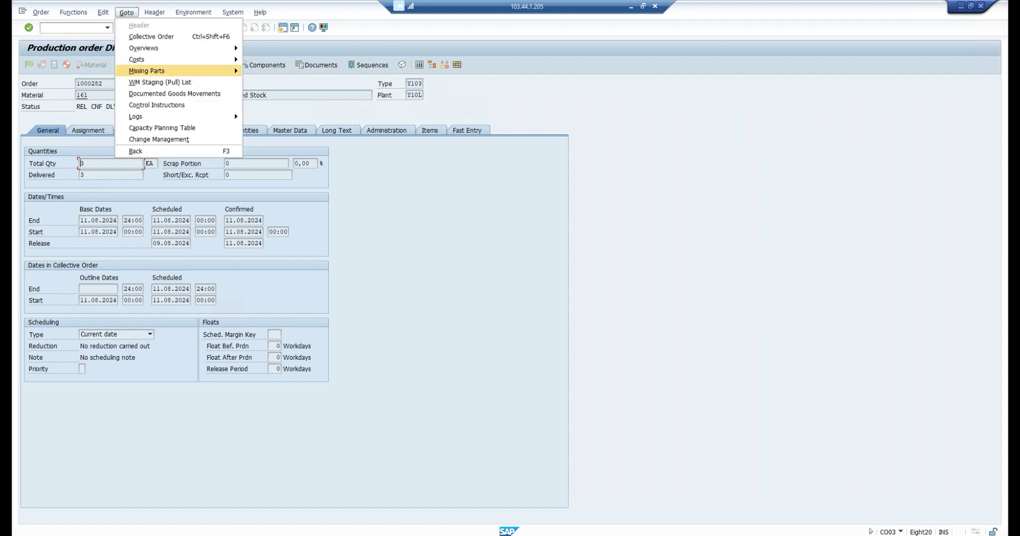
{"action": "mouse_move", "coordinate": [159, 59]}
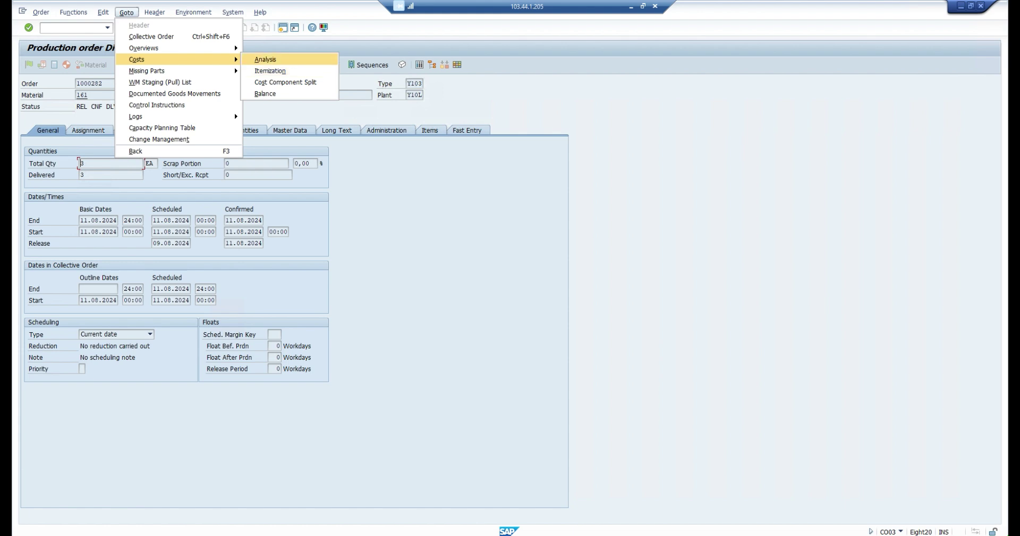
{"action": "left_click", "coordinate": [265, 59]}
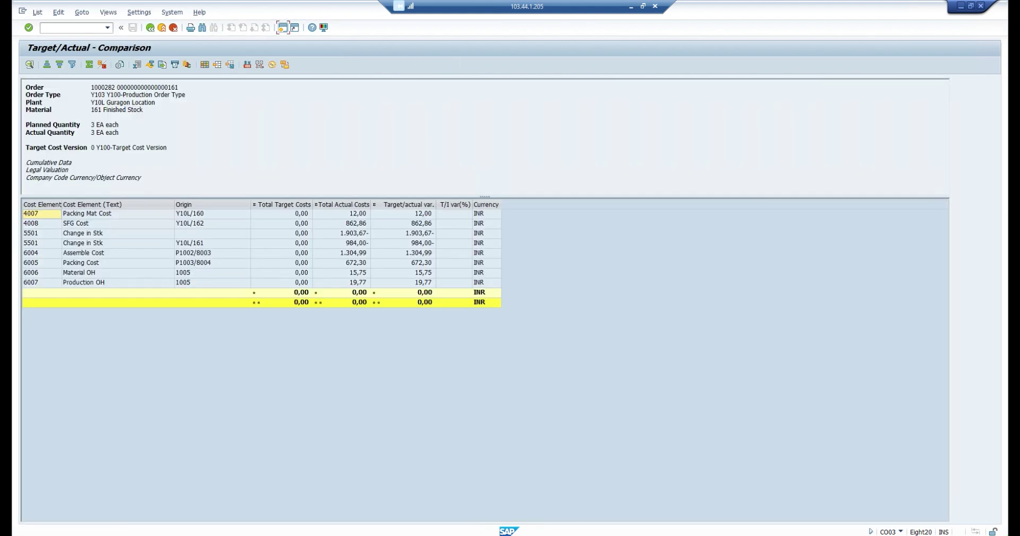
- Apply the Cost Trend layout to the target/actual comparison and select the Settlement line without origin
{"action": "left_click", "coordinate": [139, 12]}
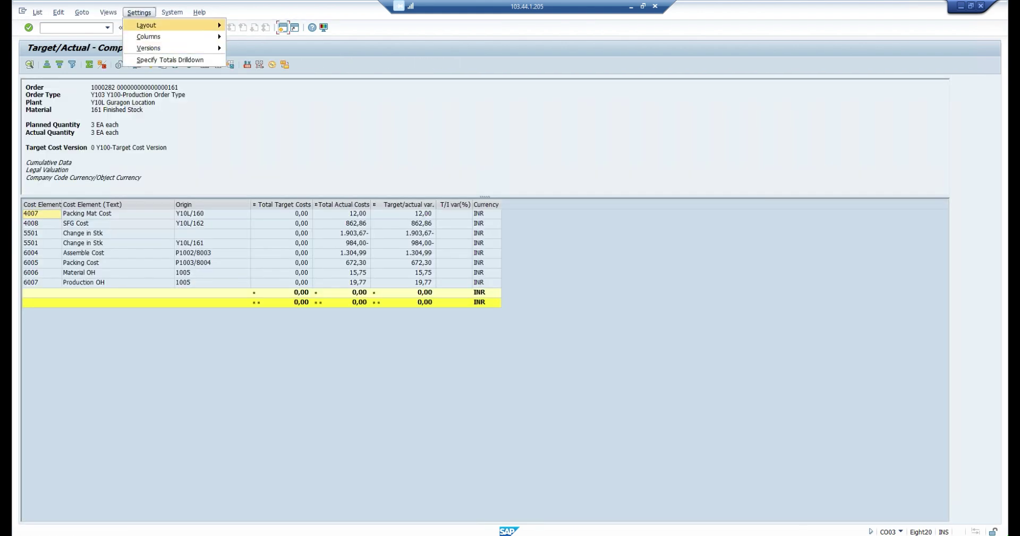
{"action": "mouse_move", "coordinate": [173, 25]}
{"action": "left_click", "coordinate": [268, 37]}
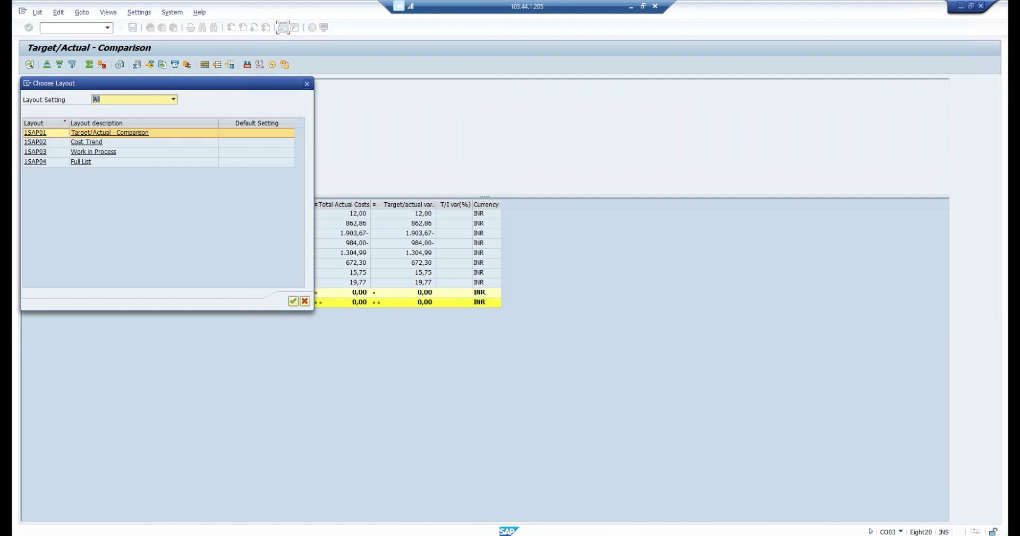
{"action": "left_click", "coordinate": [87, 142]}
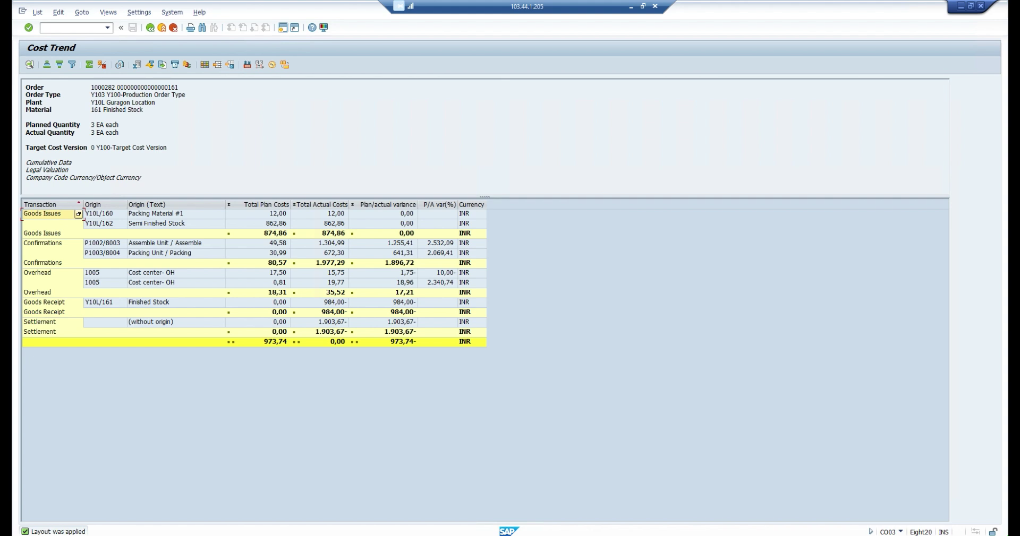
{"action": "left_click", "coordinate": [319, 323]}
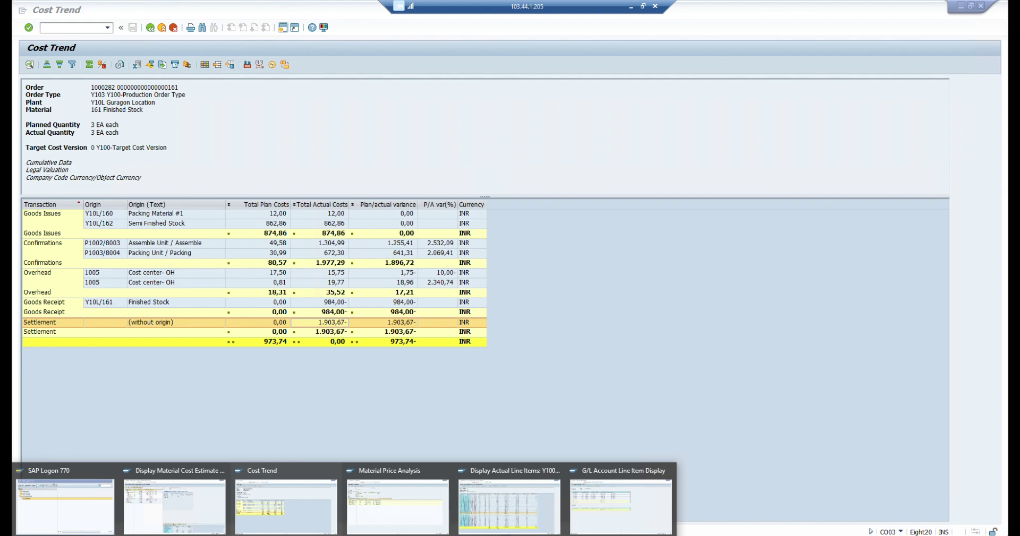
- Switch to the Material Price Analysis for material 161 and expand Receipts and its Production node
{"action": "left_click", "coordinate": [397, 504]}
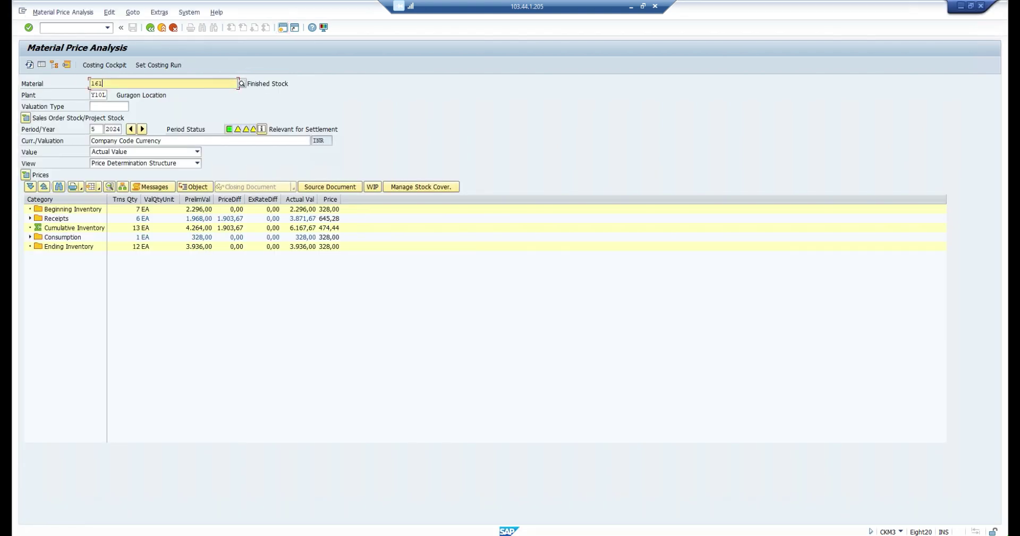
{"action": "left_click", "coordinate": [286, 500]}
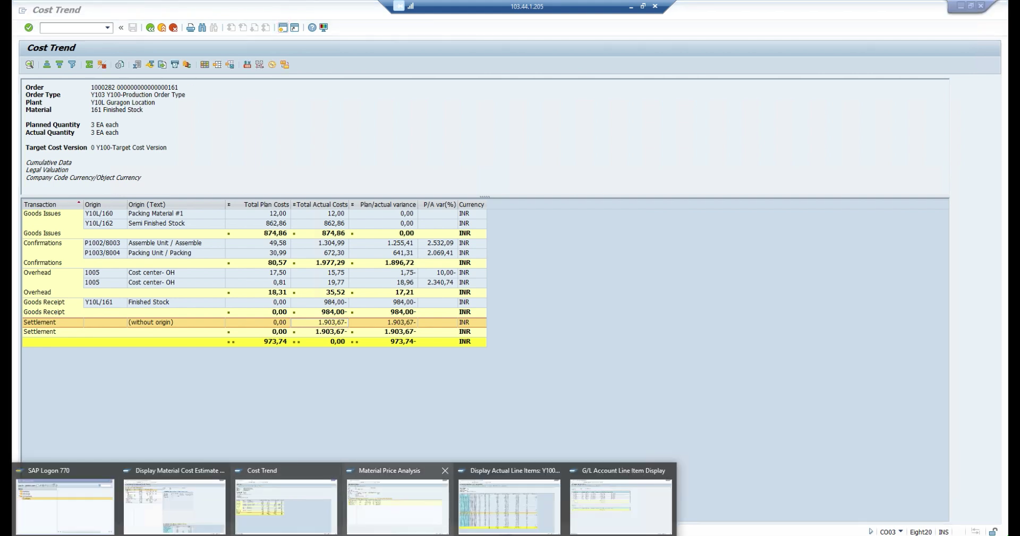
{"action": "left_click", "coordinate": [397, 505]}
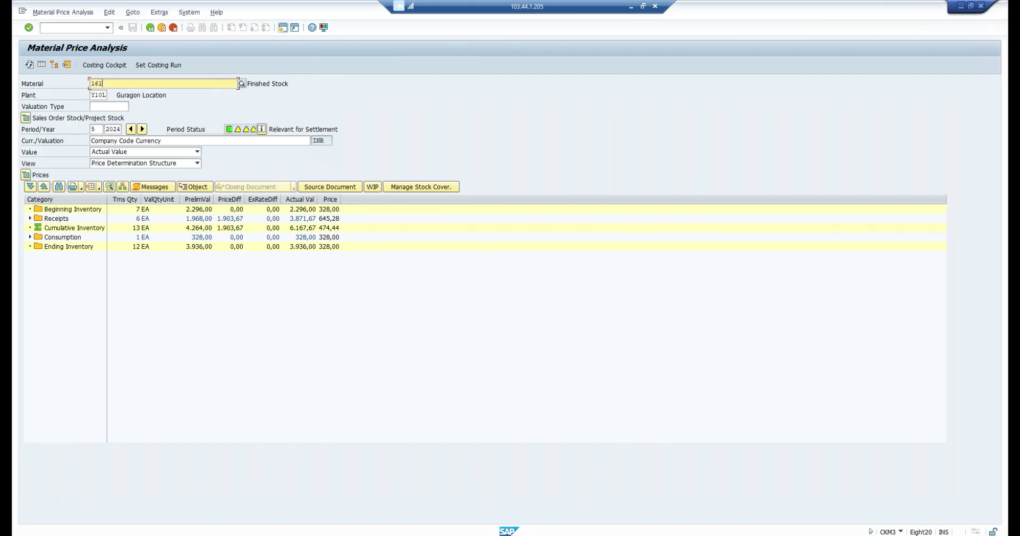
{"action": "left_click", "coordinate": [228, 219]}
{"action": "left_click", "coordinate": [30, 218]}
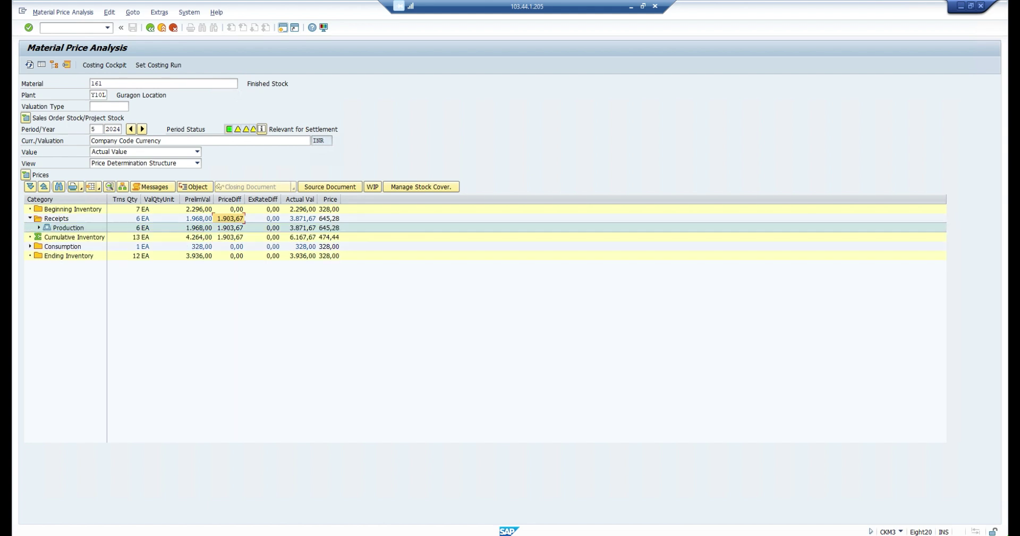
{"action": "left_click", "coordinate": [39, 228]}
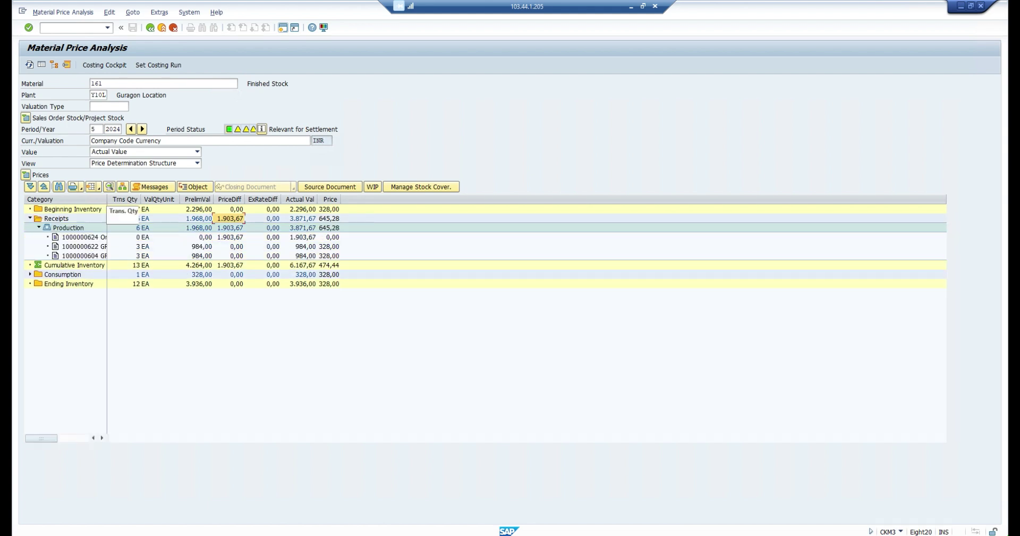
- Widen the Category column to show the full production receipt descriptions and select the order settlement's price difference
{"action": "left_click_drag", "start_coordinate": [107, 199], "coordinate": [174, 199]}
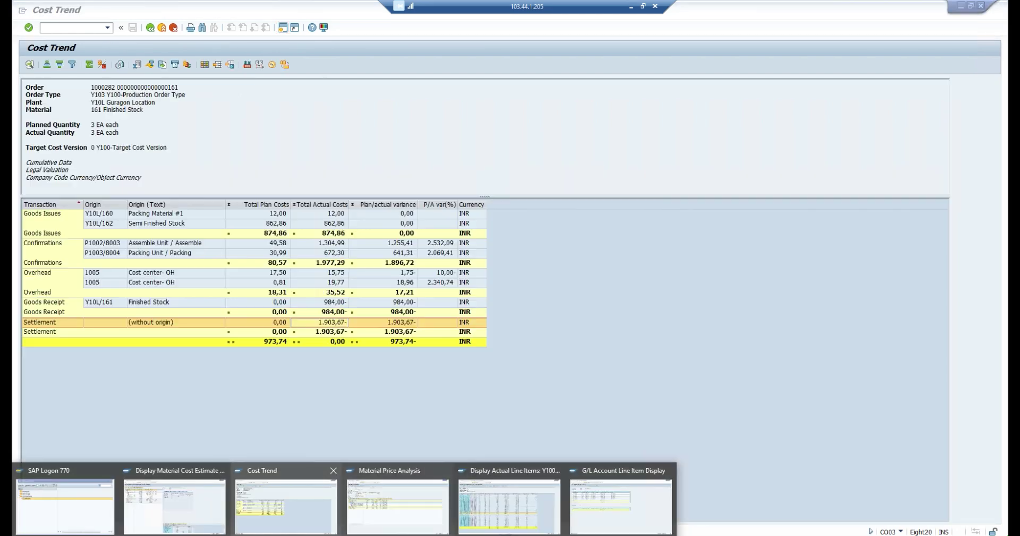
{"action": "left_click", "coordinate": [287, 499]}
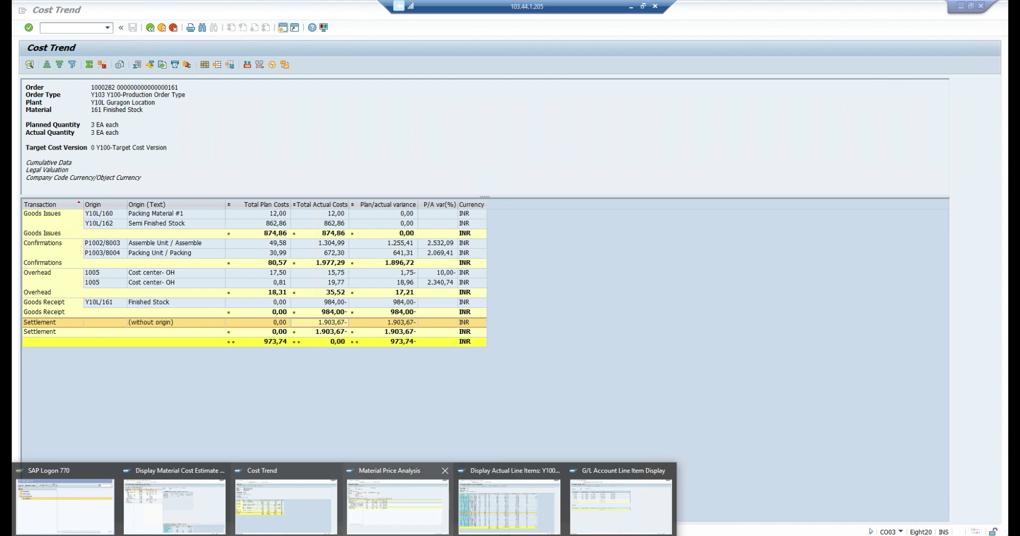
{"action": "left_click", "coordinate": [510, 502]}
{"action": "left_click_drag", "start_coordinate": [173, 199], "coordinate": [210, 200]}
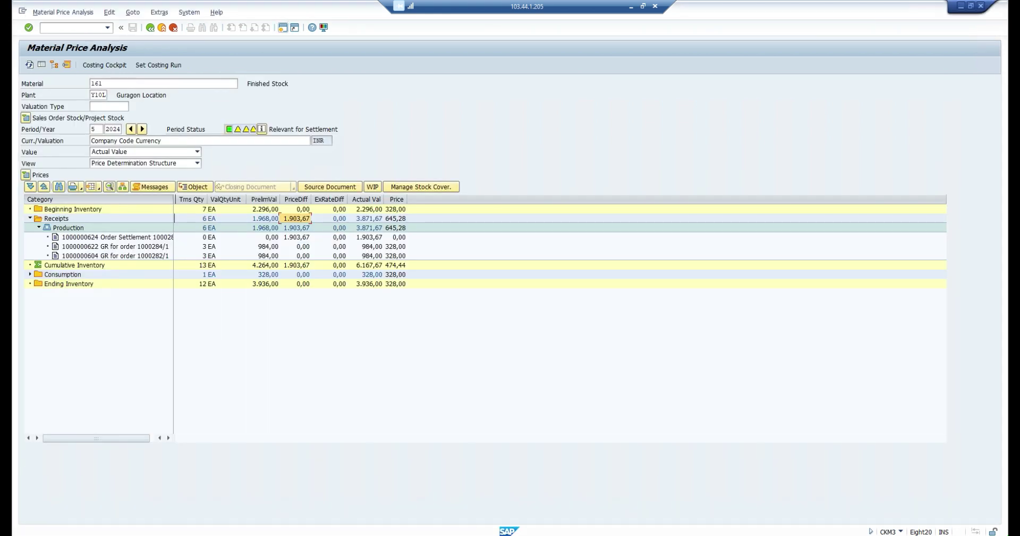
{"action": "left_click", "coordinate": [120, 237]}
{"action": "left_click", "coordinate": [332, 237]}
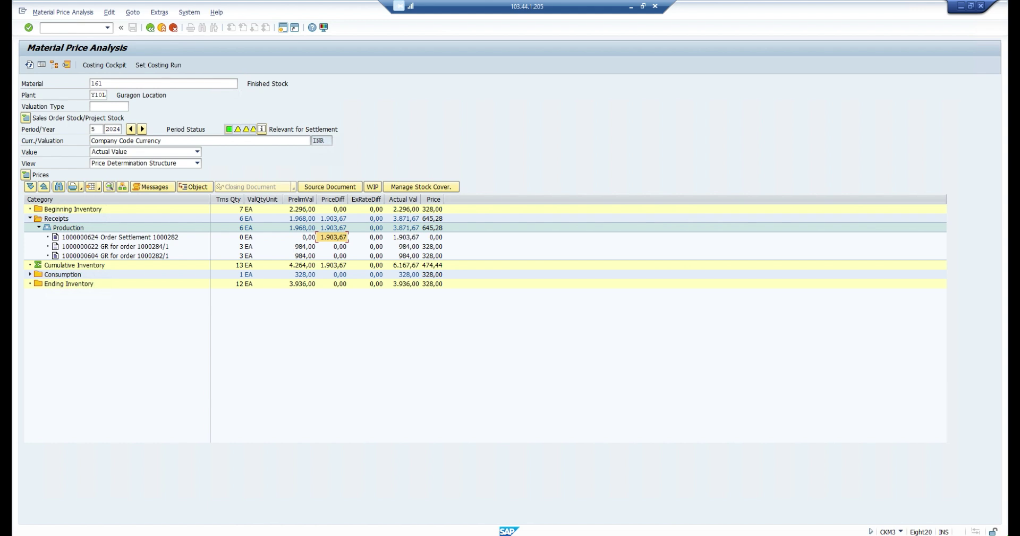
- Switch to the G/L Account Line Item Display and examine the Finished Stock order's settlement amount in the Price Difference account
{"action": "left_click", "coordinate": [344, 535]}
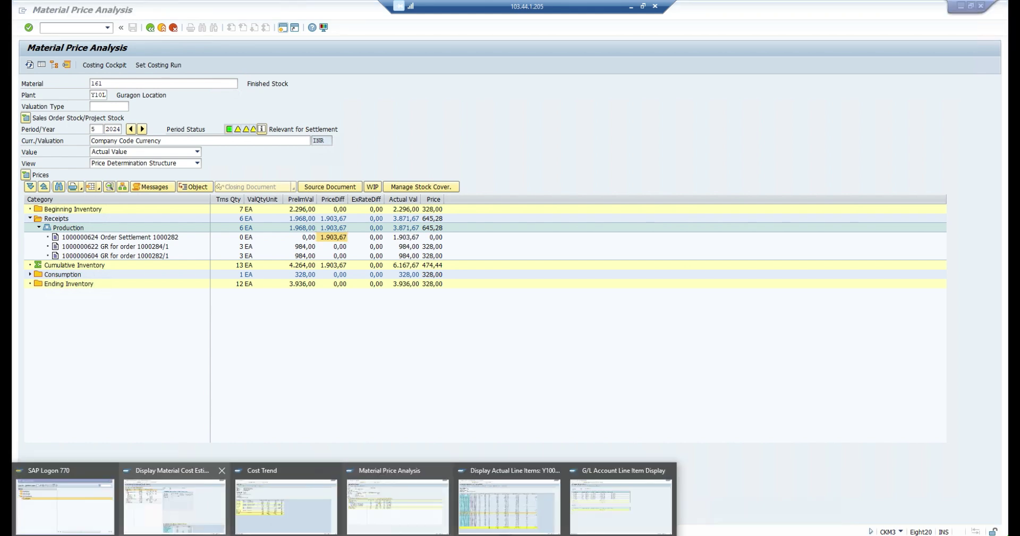
{"action": "left_click", "coordinate": [620, 506]}
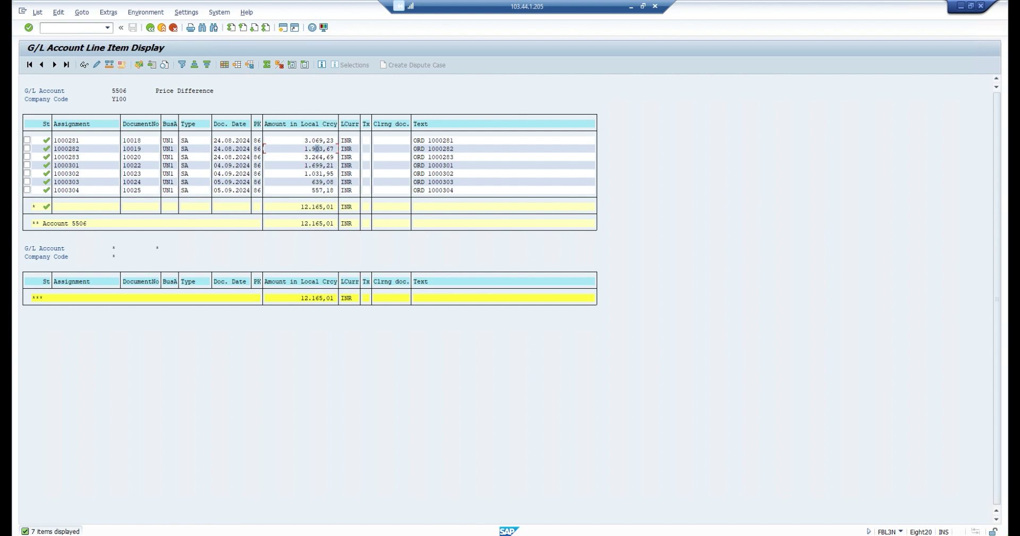
{"action": "left_click", "coordinate": [441, 149]}
{"action": "left_click", "coordinate": [329, 149]}
{"action": "key", "text": "Left"}
{"action": "key", "text": "Left"}
- Switch to the account-based actual line items display for company code Y100
{"action": "mouse_move", "coordinate": [344, 534]}
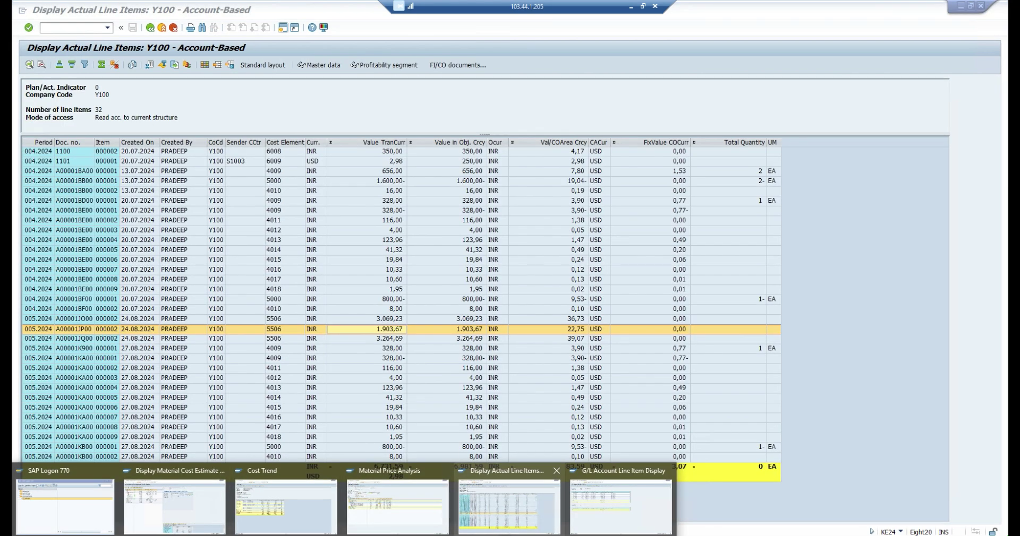
{"action": "left_click", "coordinate": [508, 505]}
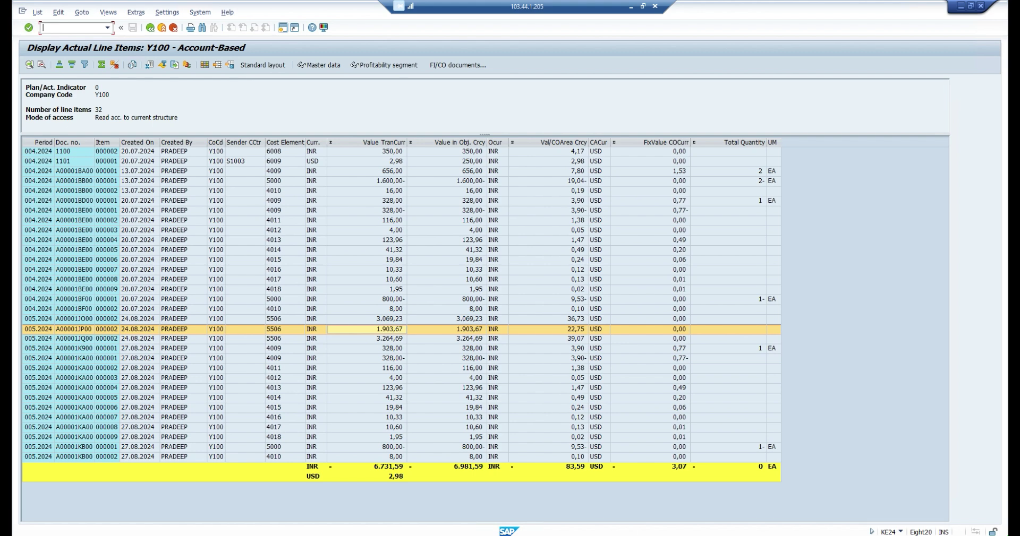